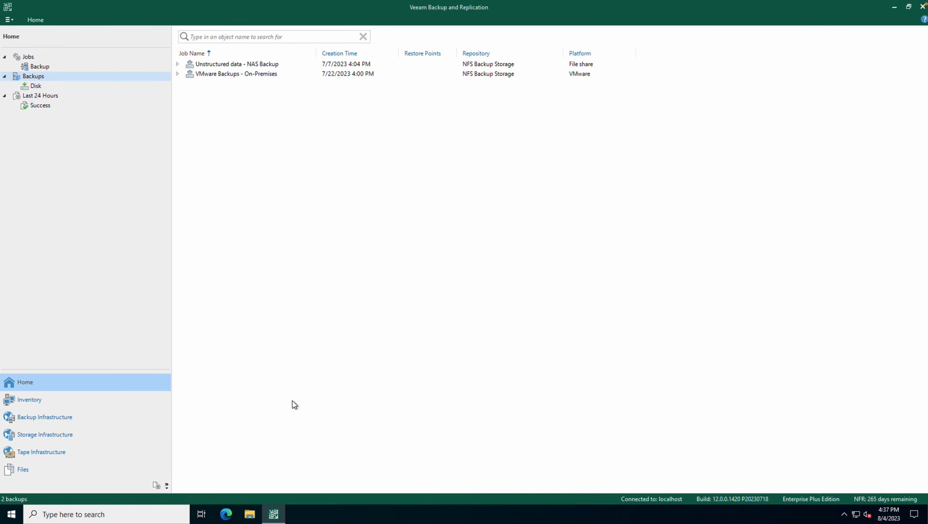
Start adding a Veeam Backup for AWS appliance to the managed servers, using the option to connect to an existing appliance
{"action": "left_click", "coordinate": [58, 415]}
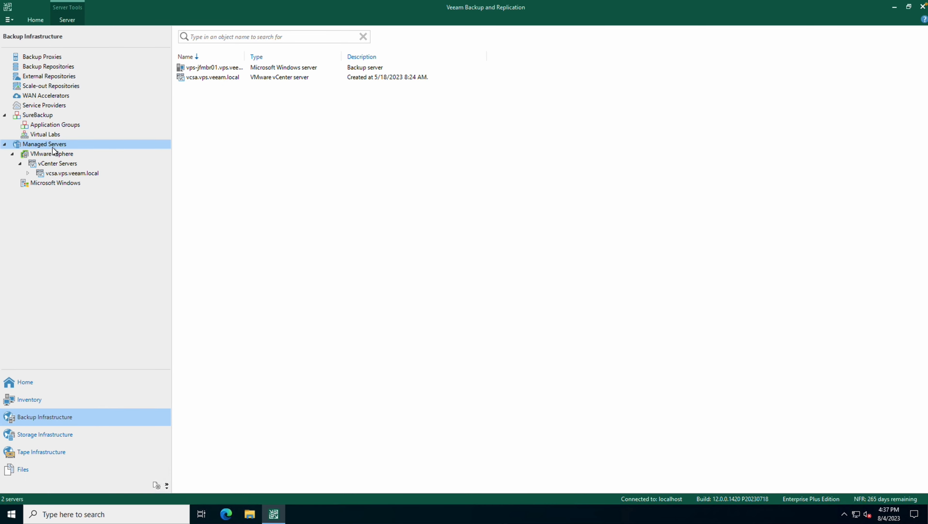
{"action": "right_click", "coordinate": [261, 188]}
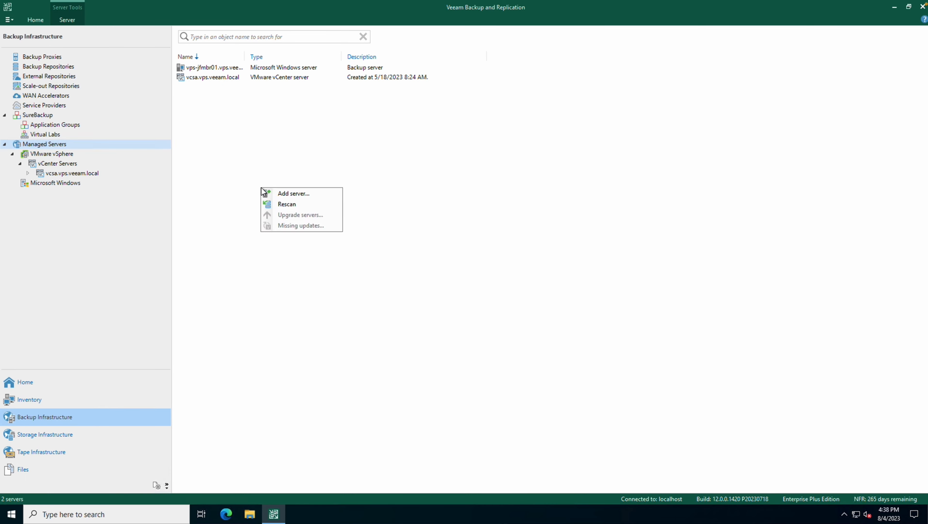
{"action": "left_click", "coordinate": [293, 195]}
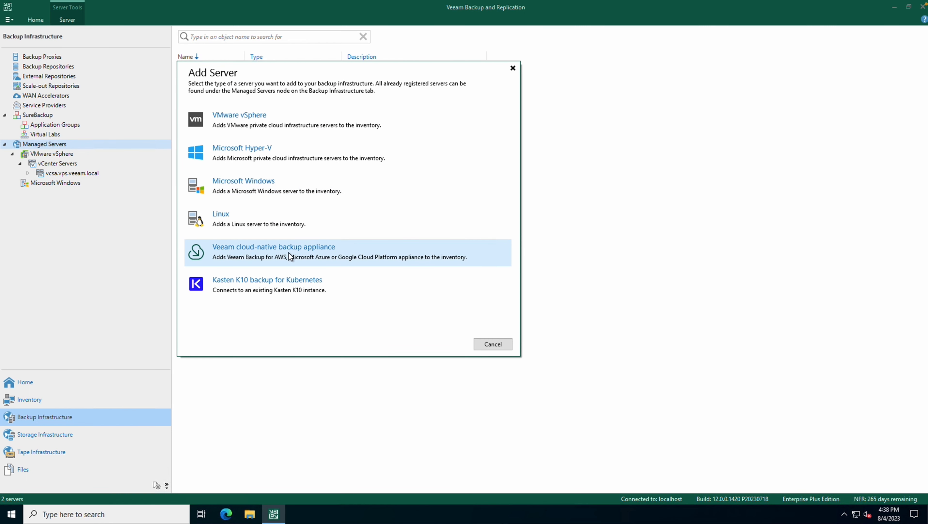
{"action": "left_click", "coordinate": [323, 250]}
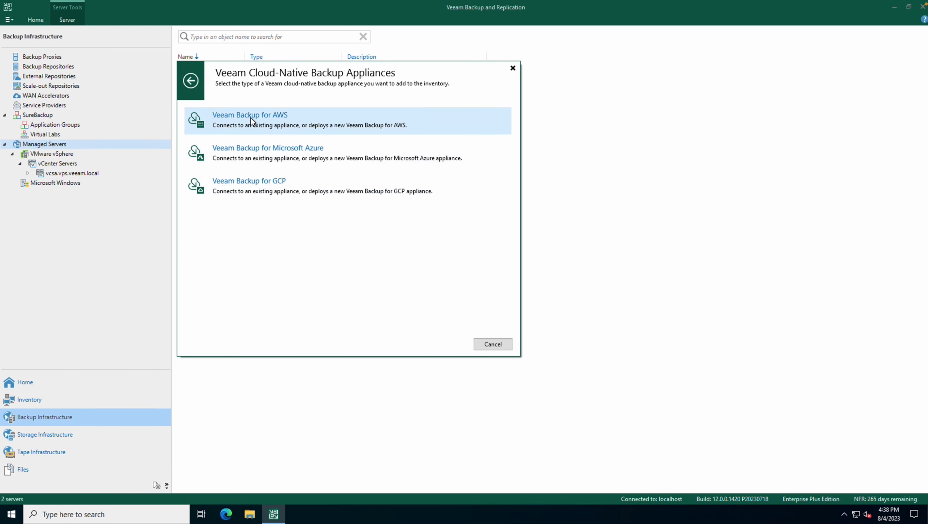
{"action": "left_click", "coordinate": [276, 118]}
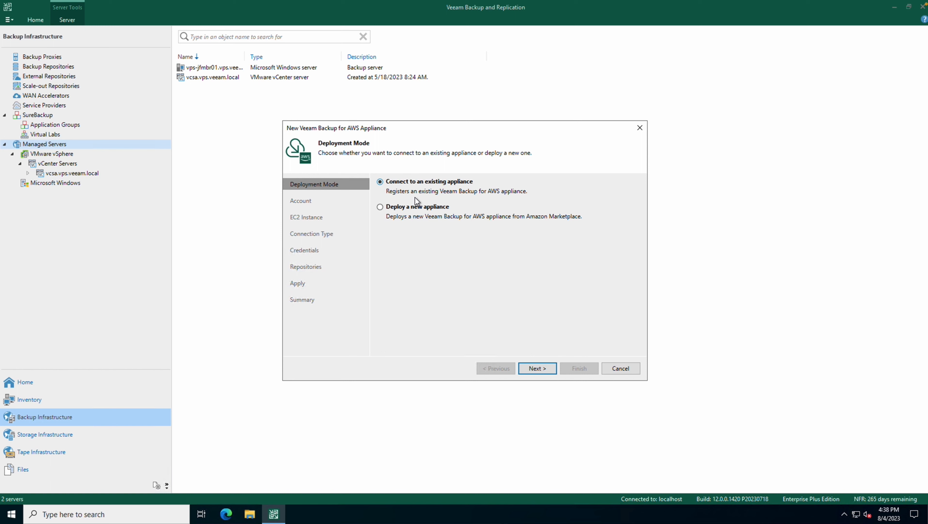
{"action": "left_click", "coordinate": [538, 368]}
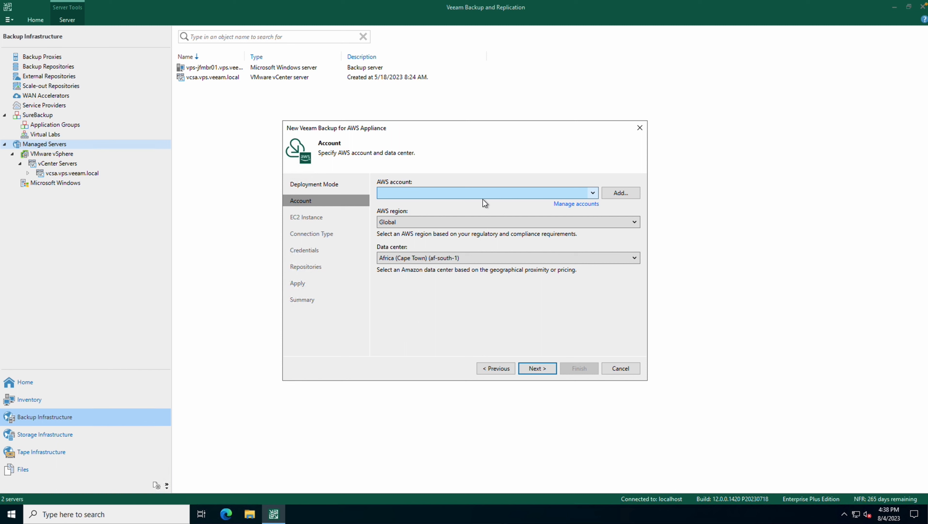
Select the saved AWS account described as 4 aug 23 and set the data center to US East (N. Virginia) (us-east-1)
{"action": "left_click", "coordinate": [614, 195]}
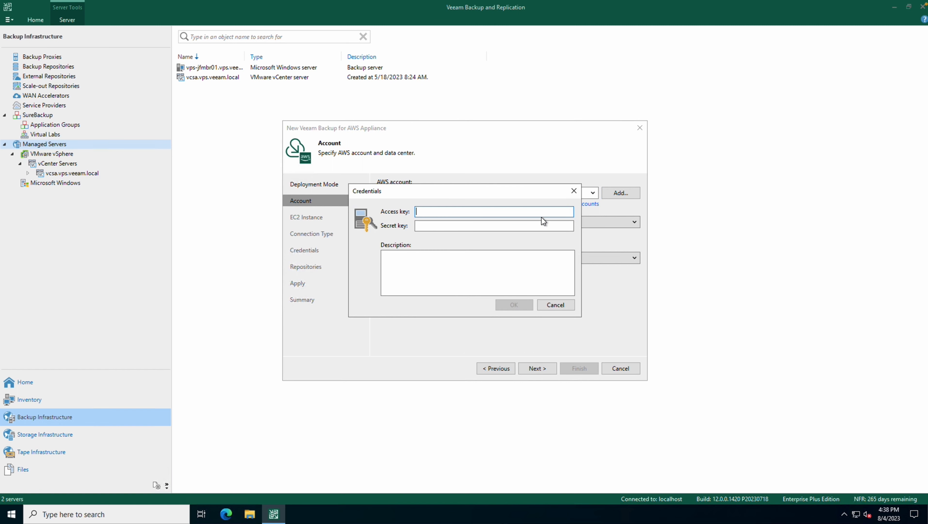
{"action": "left_click", "coordinate": [556, 309]}
{"action": "left_click", "coordinate": [592, 193]}
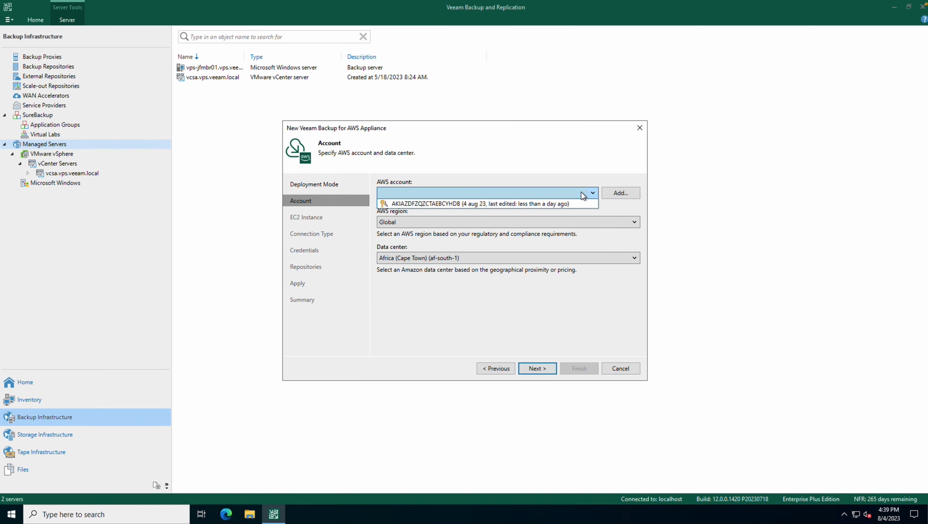
{"action": "left_click", "coordinate": [505, 204]}
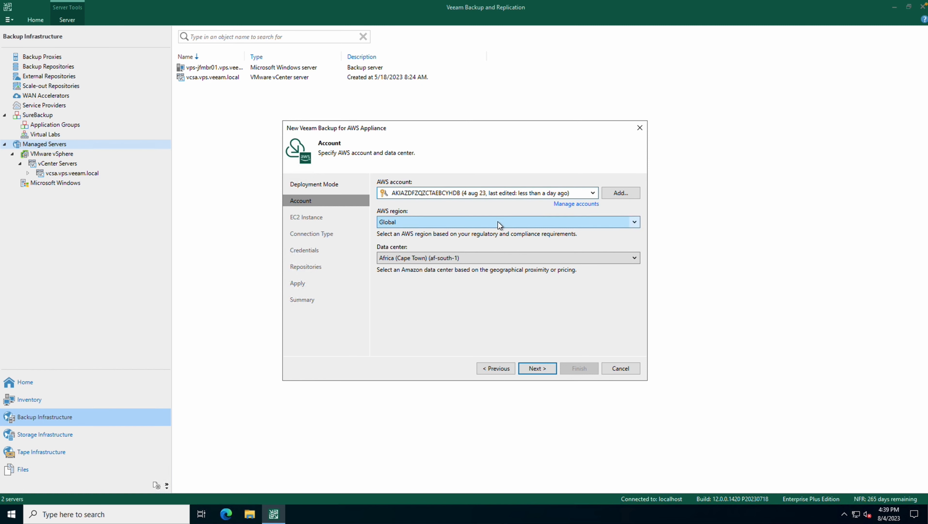
{"action": "left_click", "coordinate": [479, 255]}
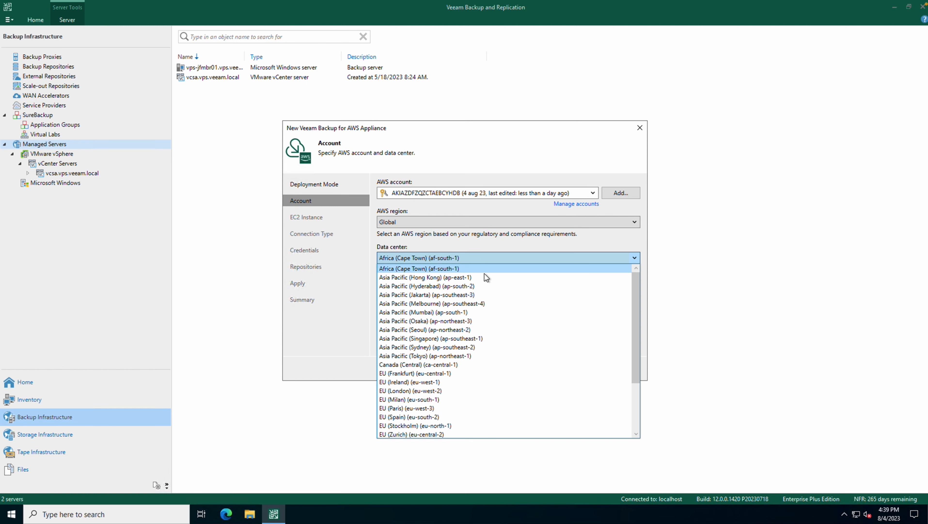
{"action": "scroll", "coordinate": [484, 293], "scroll_direction": "down", "scroll_amount": 3}
{"action": "left_click", "coordinate": [458, 399]}
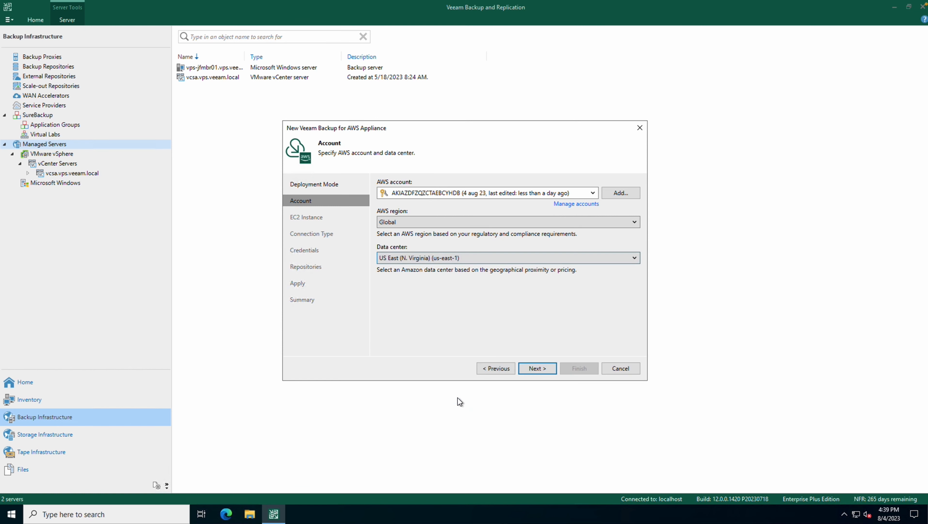
{"action": "left_click", "coordinate": [537, 368]}
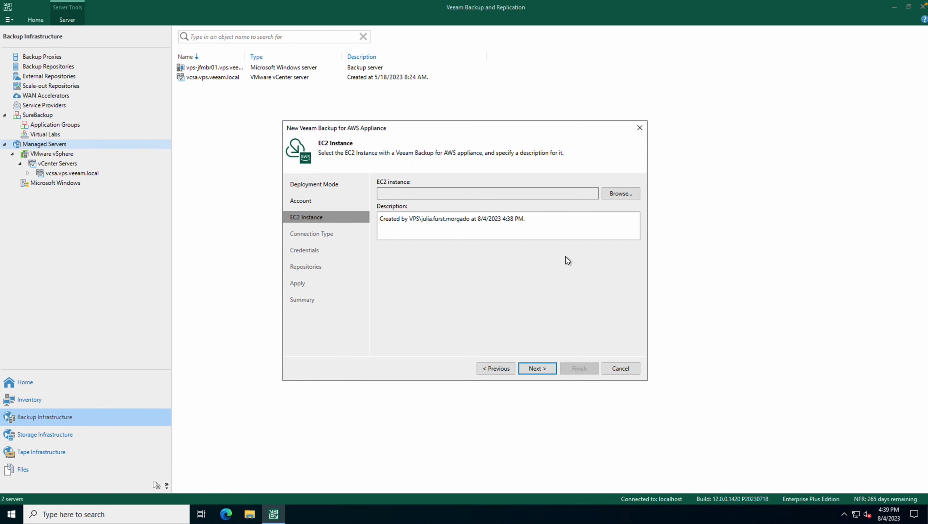
Choose the vba-appliance EC2 instance and accept the direct connection type
{"action": "left_click", "coordinate": [618, 196]}
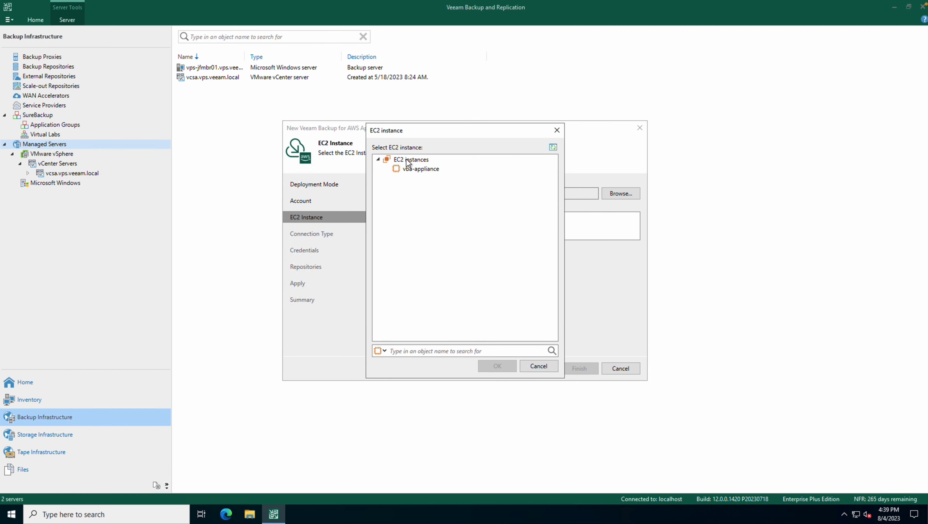
{"action": "left_click", "coordinate": [420, 169]}
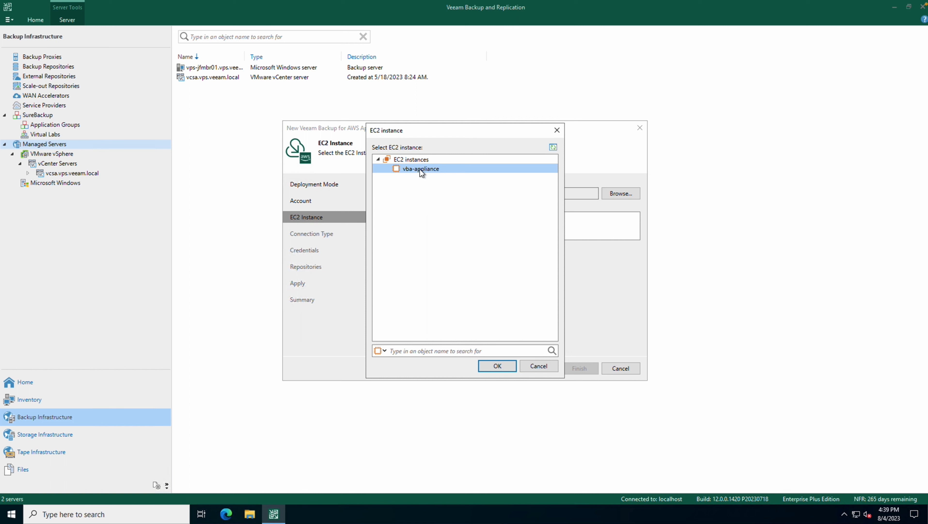
{"action": "left_click", "coordinate": [497, 365]}
{"action": "left_click", "coordinate": [542, 370]}
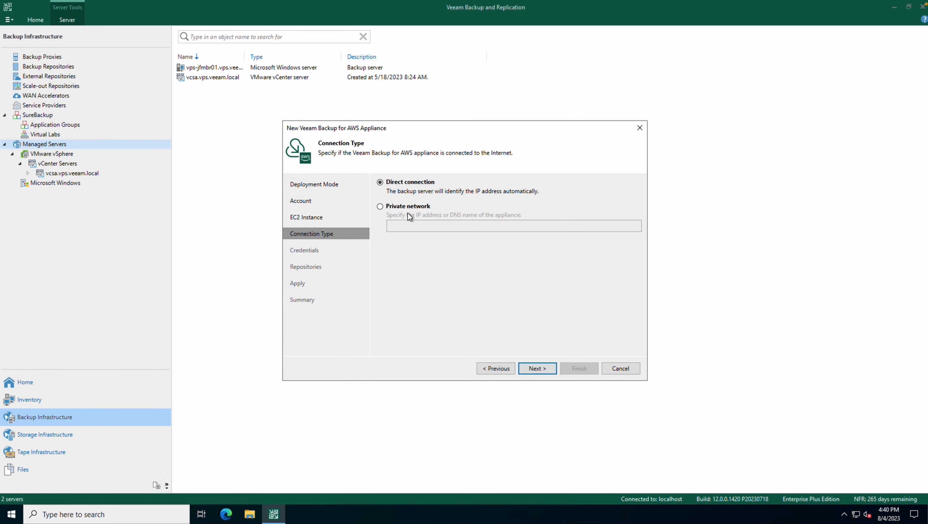
{"action": "left_click", "coordinate": [544, 367]}
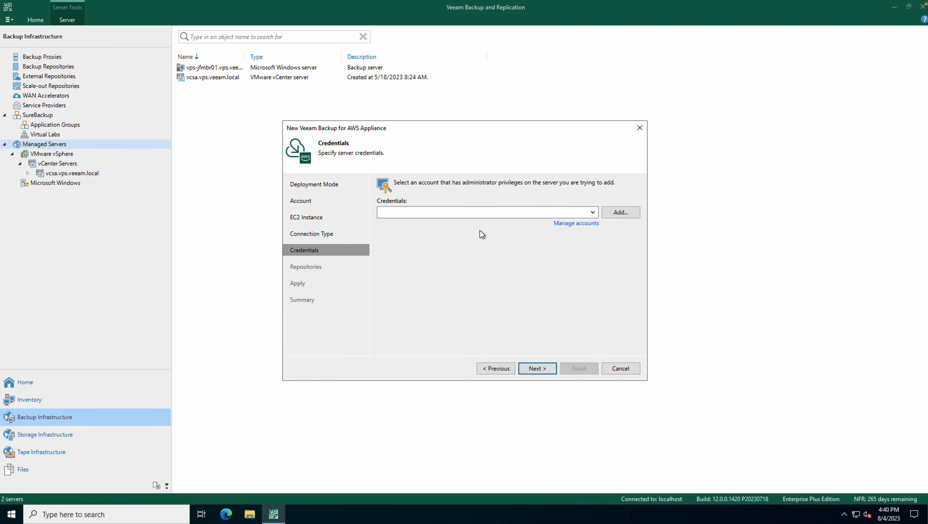
Choose the saved appliance credentials last edited less than a day ago and continue past the untrusted certificate alert
{"action": "left_click", "coordinate": [620, 212]}
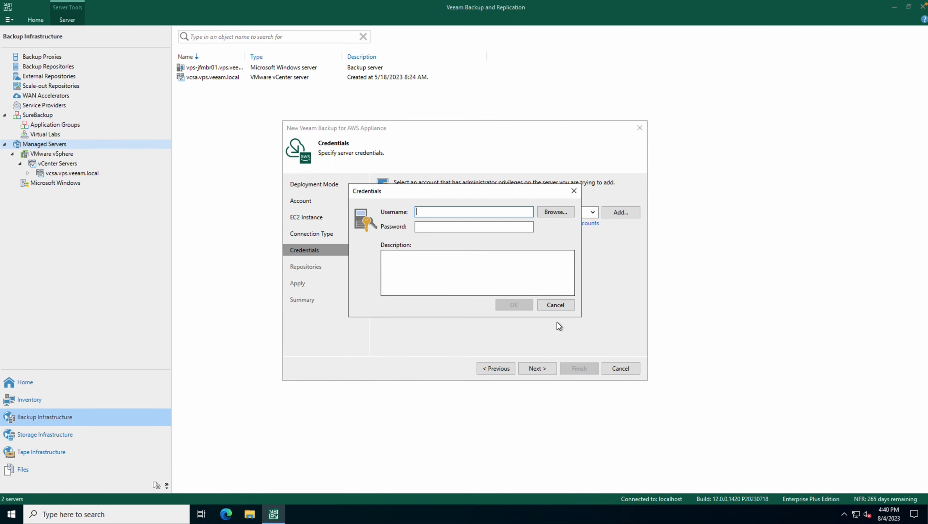
{"action": "left_click", "coordinate": [556, 304]}
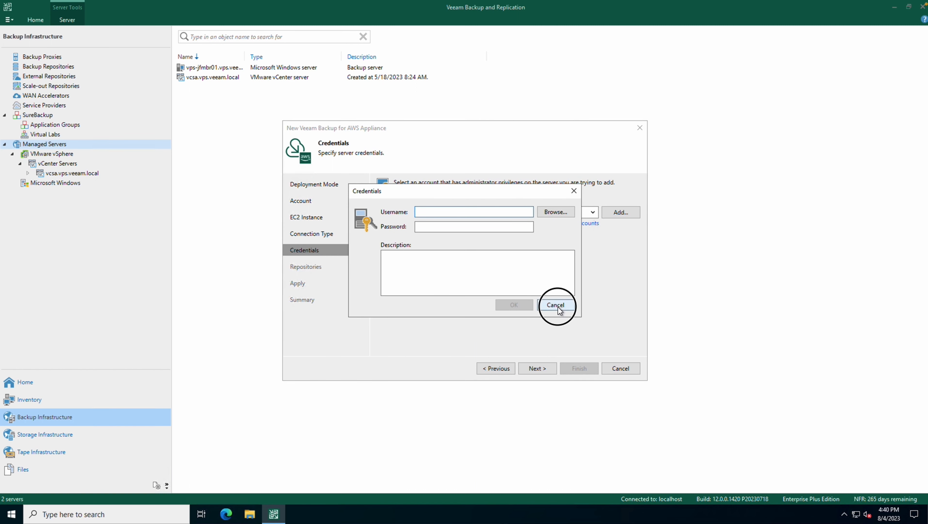
{"action": "left_click", "coordinate": [591, 215]}
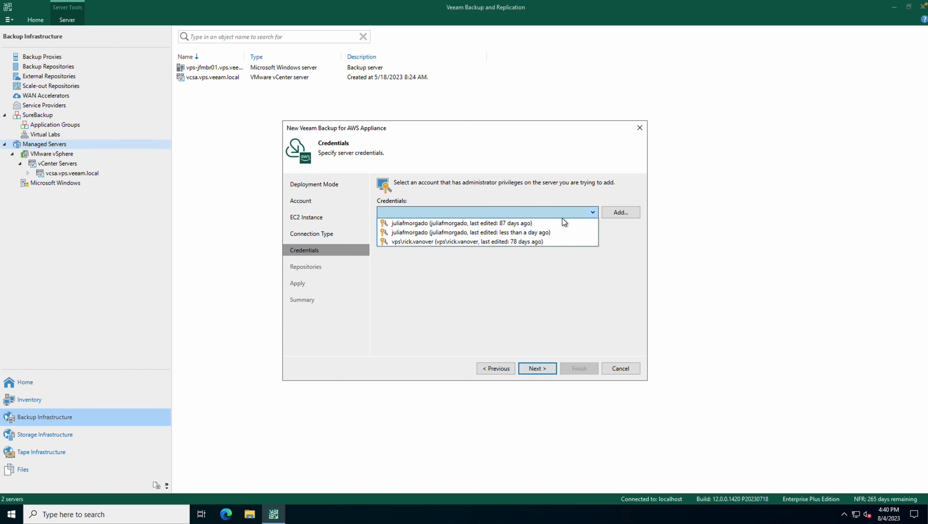
{"action": "left_click", "coordinate": [511, 232]}
{"action": "left_click", "coordinate": [548, 370]}
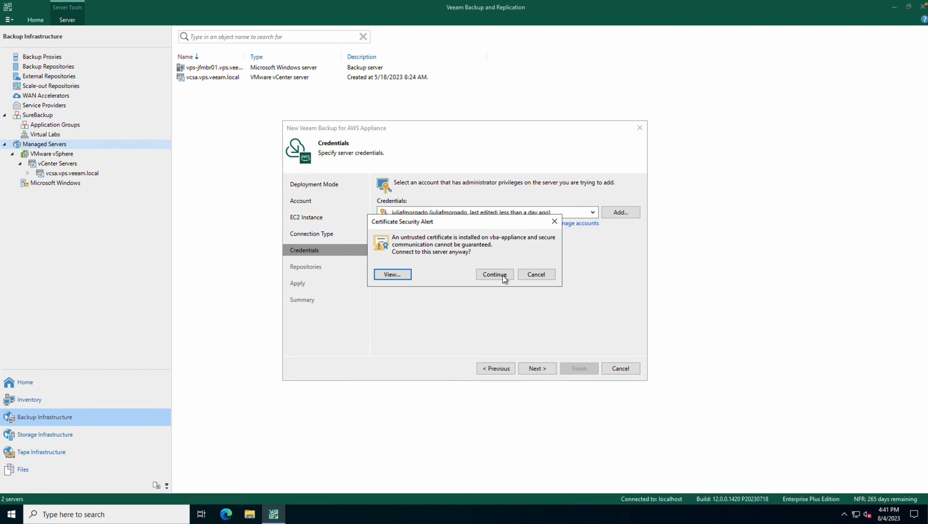
{"action": "left_click", "coordinate": [501, 275]}
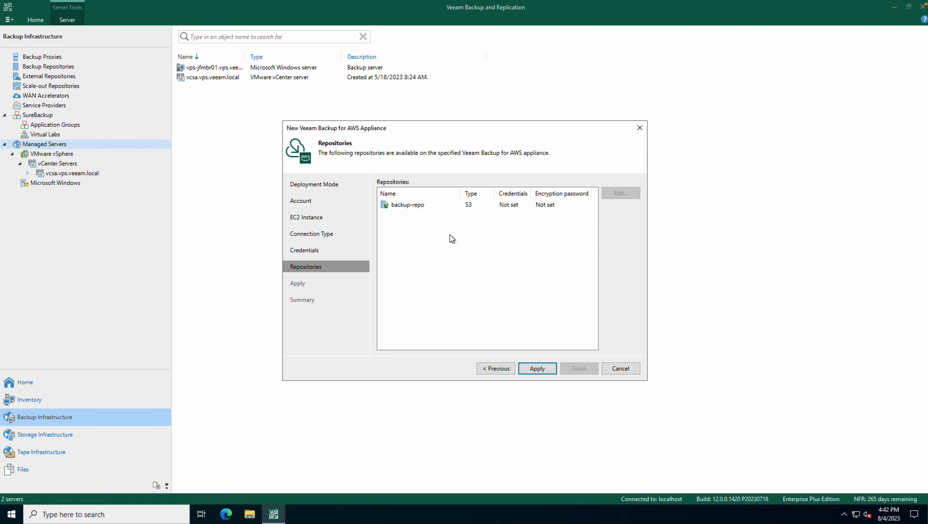
Assign the saved AWS credentials described as 4 aug 23 to the backup-repo repository, leaving the encrypted backups password disabled
{"action": "left_click", "coordinate": [414, 206]}
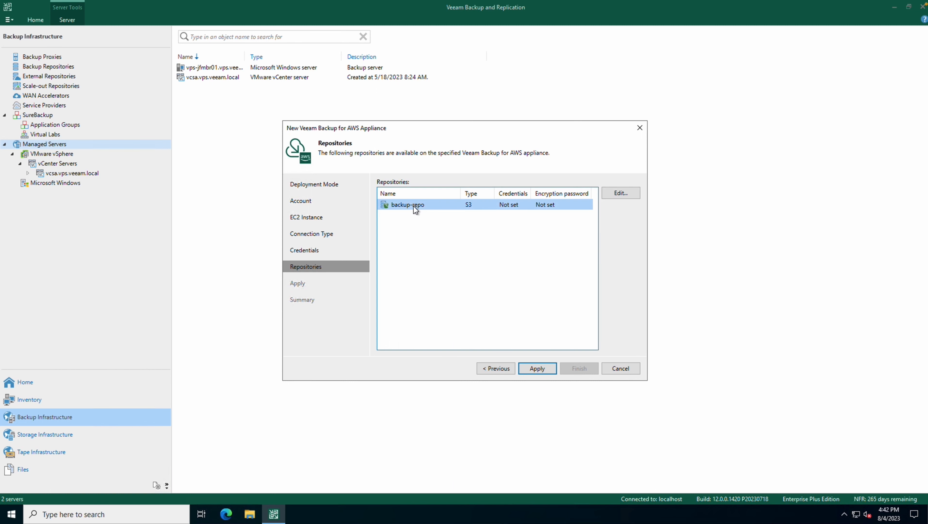
{"action": "left_click", "coordinate": [548, 368]}
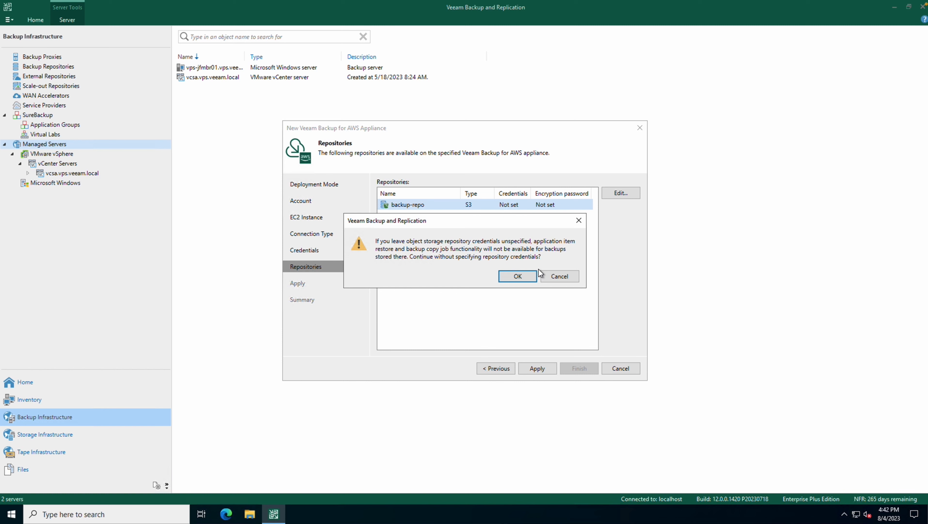
{"action": "left_click", "coordinate": [560, 276]}
{"action": "left_click", "coordinate": [620, 194]}
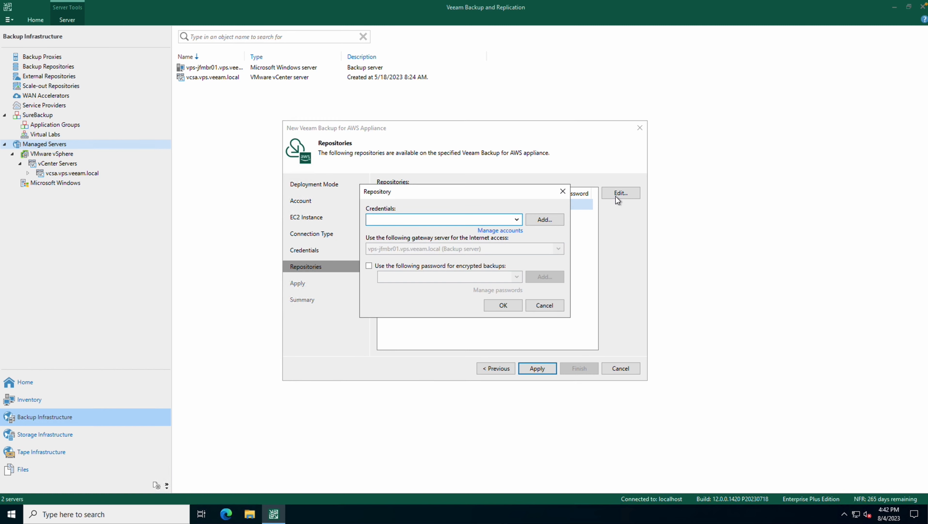
{"action": "left_click", "coordinate": [517, 220]}
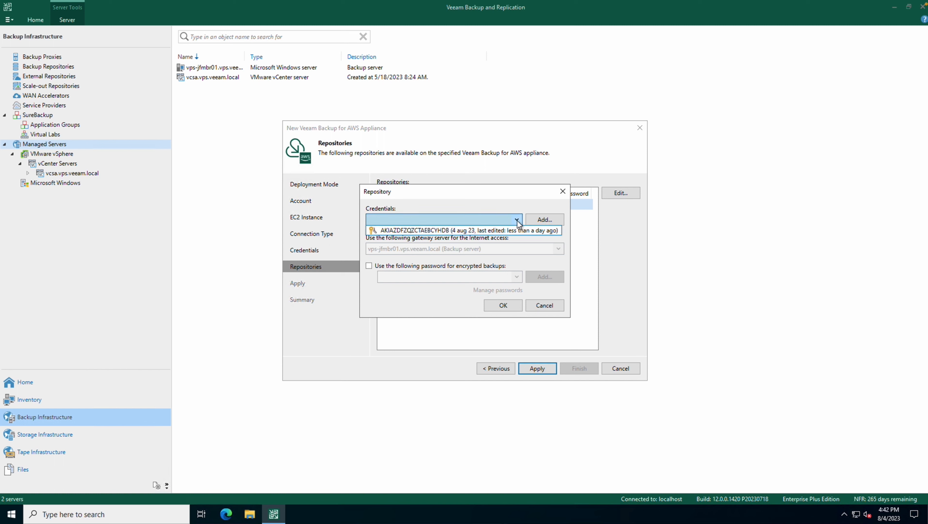
{"action": "left_click", "coordinate": [515, 231]}
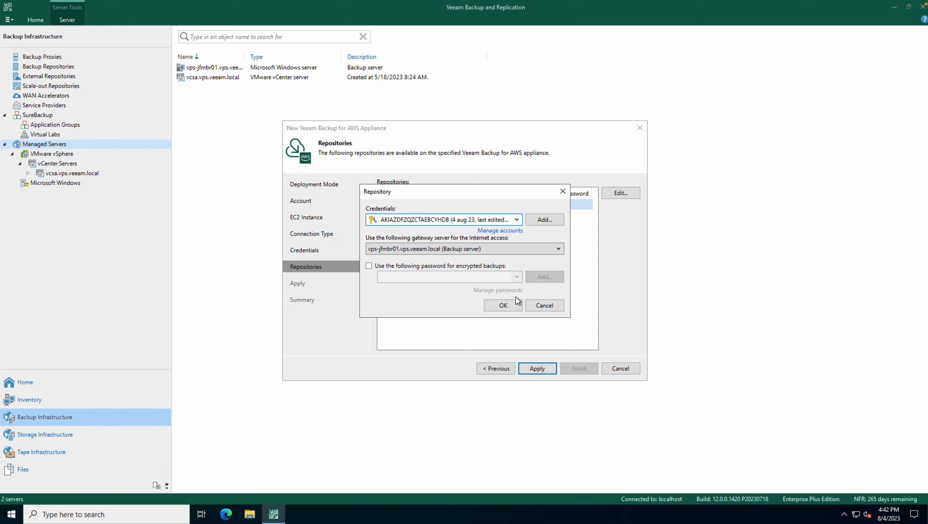
{"action": "left_click", "coordinate": [509, 306]}
Apply the appliance configuration and finish registering the AWS backup appliance
{"action": "left_click", "coordinate": [547, 367]}
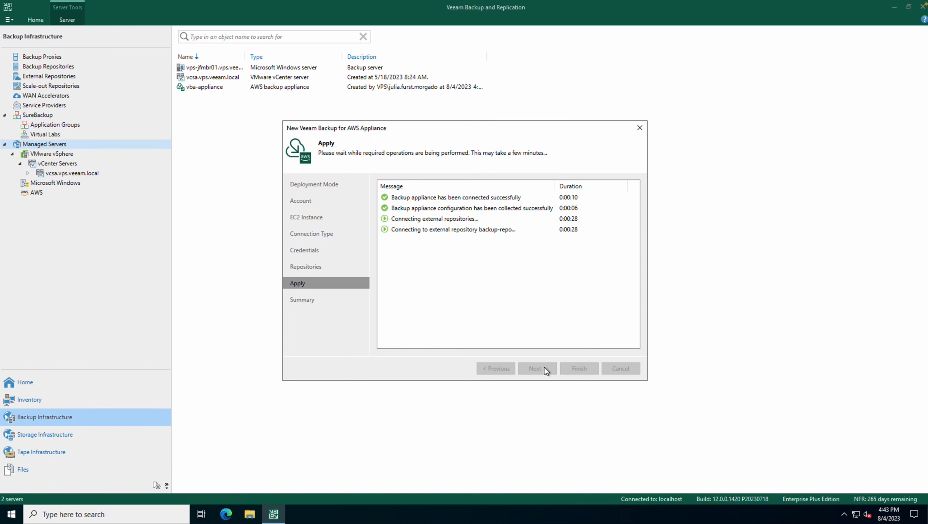
{"action": "left_click", "coordinate": [545, 367]}
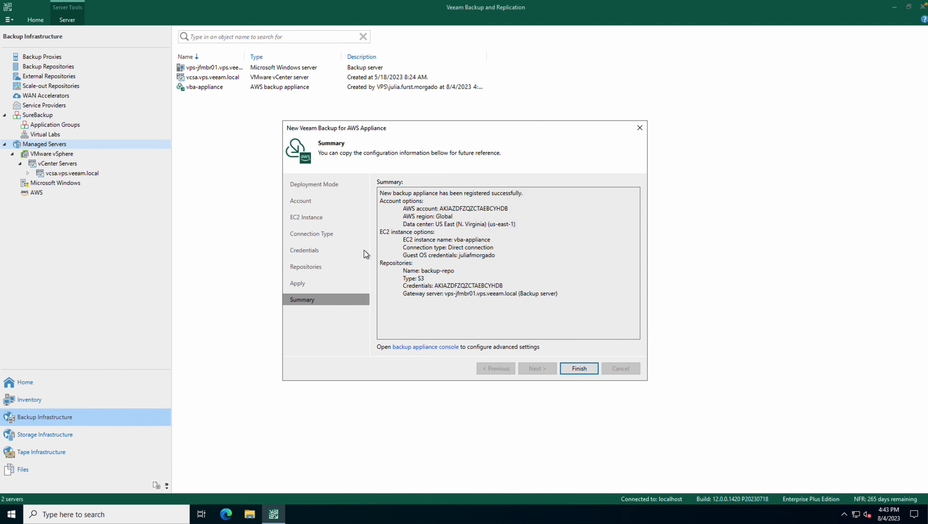
{"action": "left_click", "coordinate": [581, 370]}
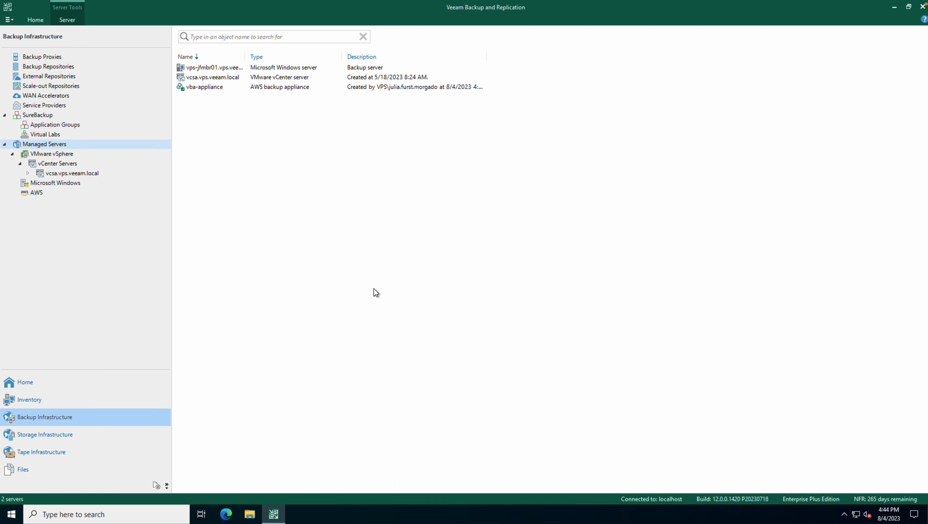
Examine the jobs list and the restore options for the WebApp backup under webapp-policy in the external repository
{"action": "left_click", "coordinate": [23, 384]}
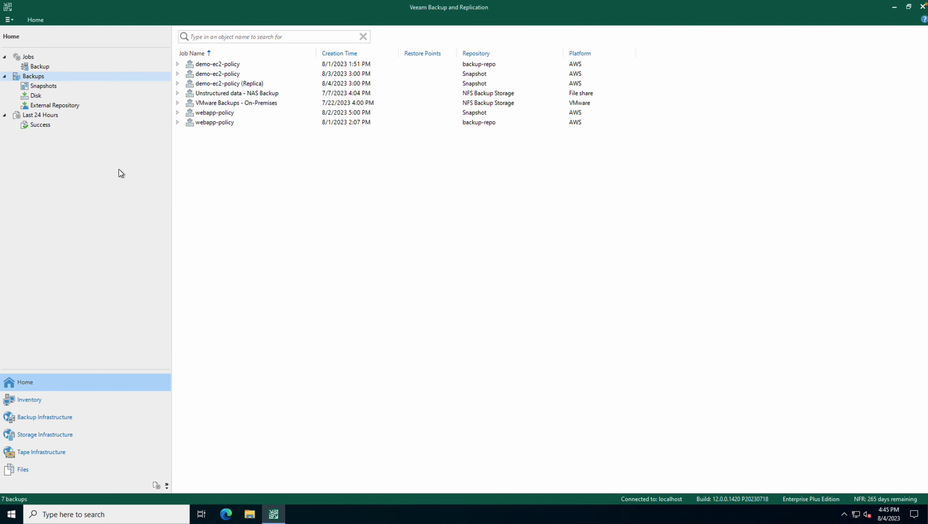
{"action": "left_click", "coordinate": [28, 57]}
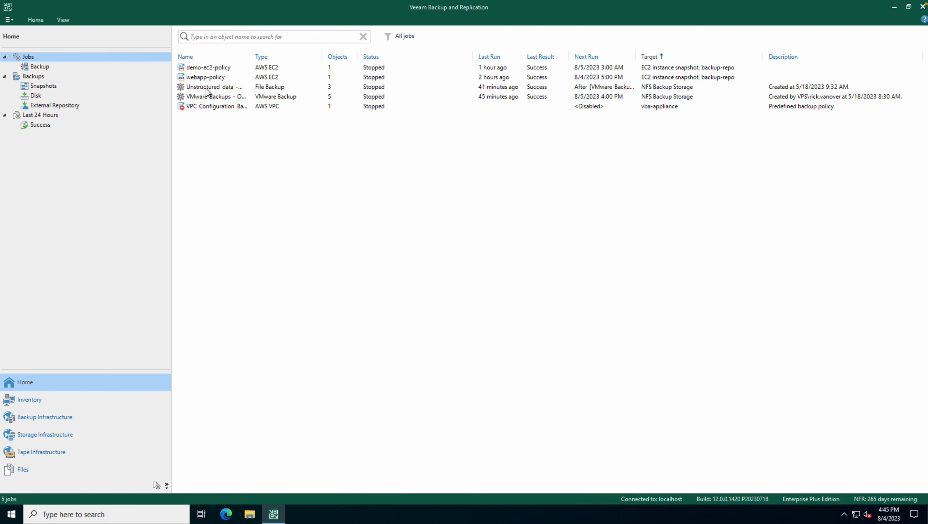
{"action": "left_click", "coordinate": [47, 105]}
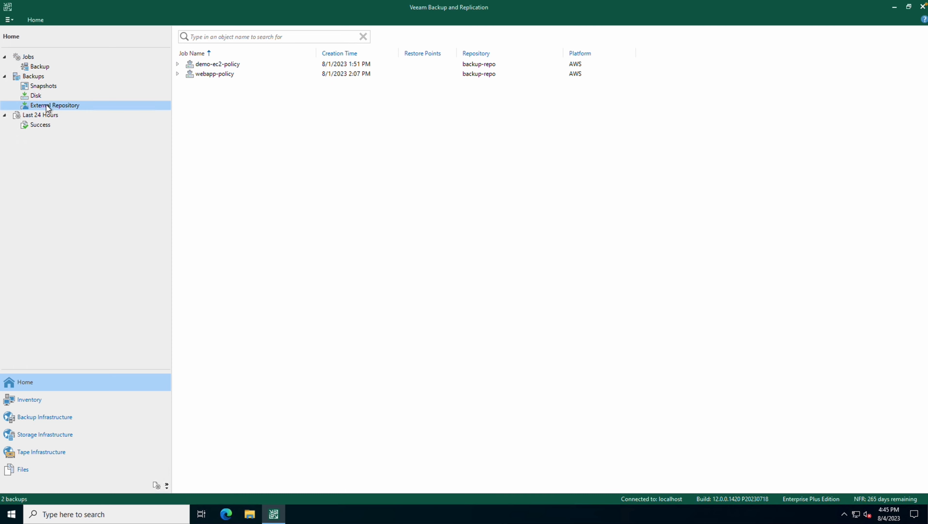
{"action": "left_click", "coordinate": [177, 73]}
{"action": "right_click", "coordinate": [205, 83]}
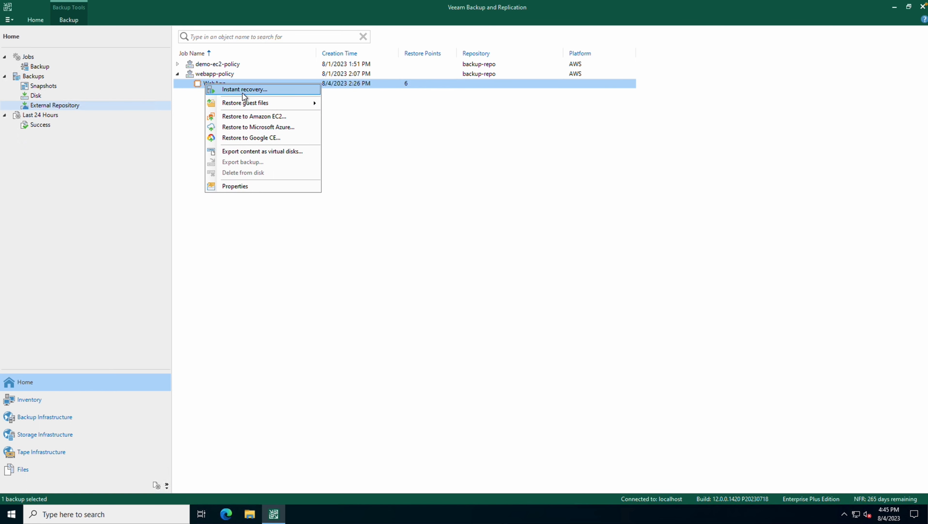
{"action": "left_click", "coordinate": [347, 104]}
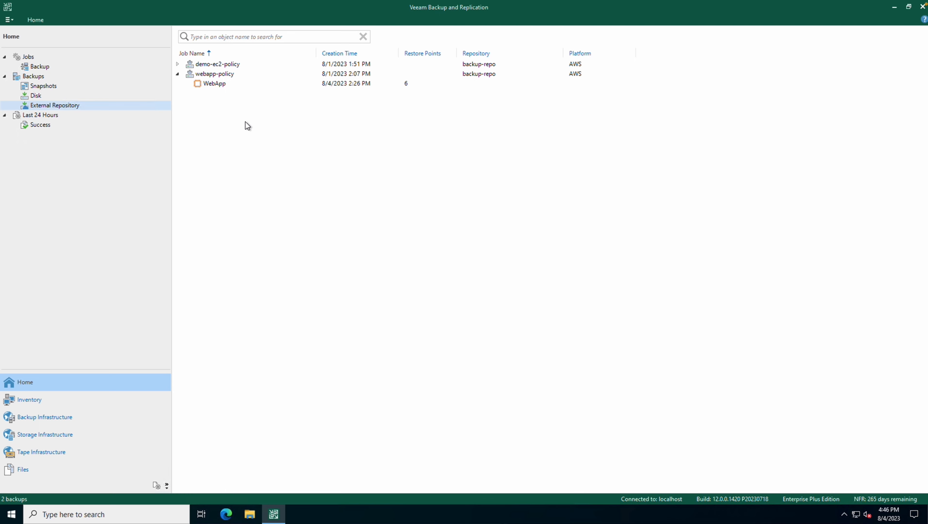
{"action": "left_click", "coordinate": [34, 19]}
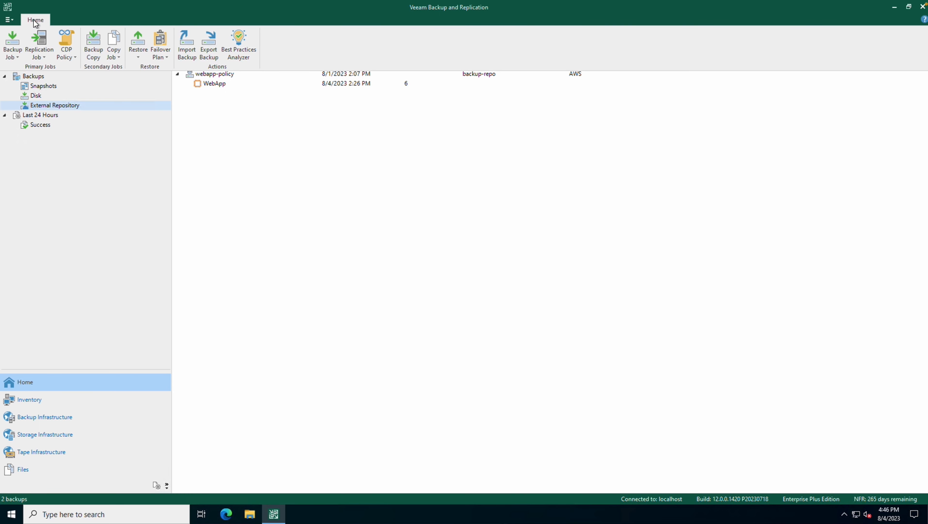
{"action": "left_click", "coordinate": [99, 56]}
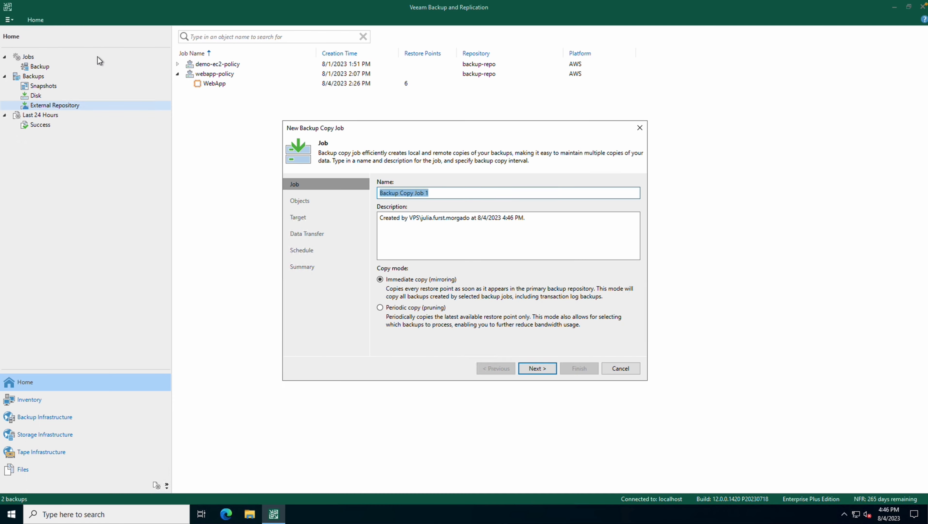
{"action": "left_click", "coordinate": [623, 366]}
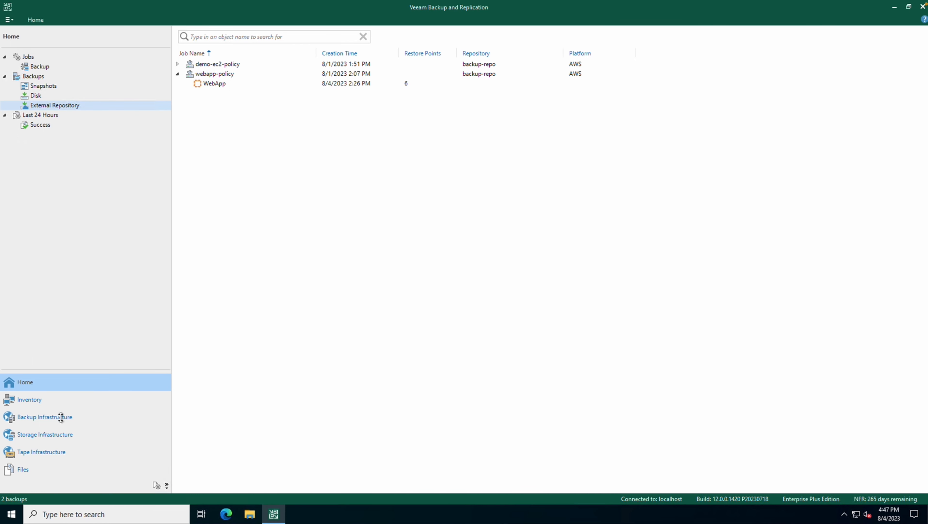
Open the web console of the vba-appliance managed server in the browser, continuing past the untrusted certificate warning
{"action": "left_click", "coordinate": [51, 421]}
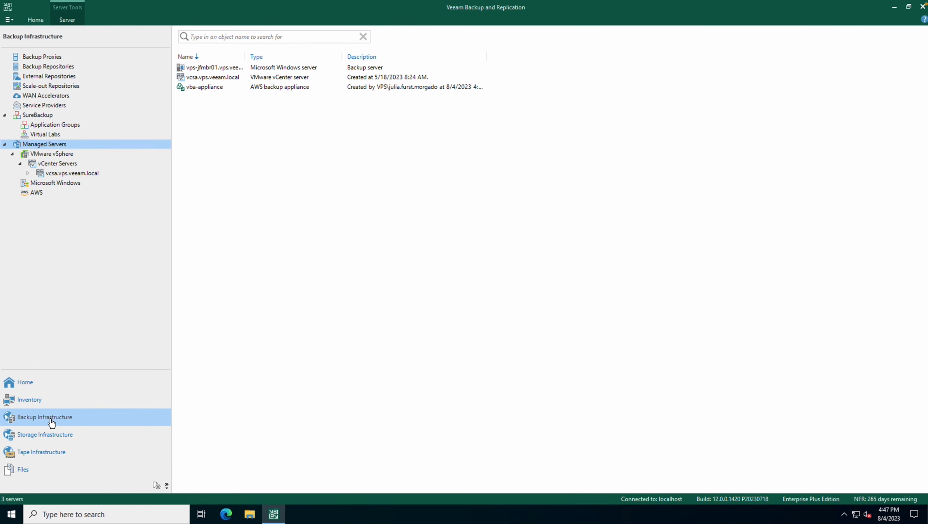
{"action": "right_click", "coordinate": [221, 89]}
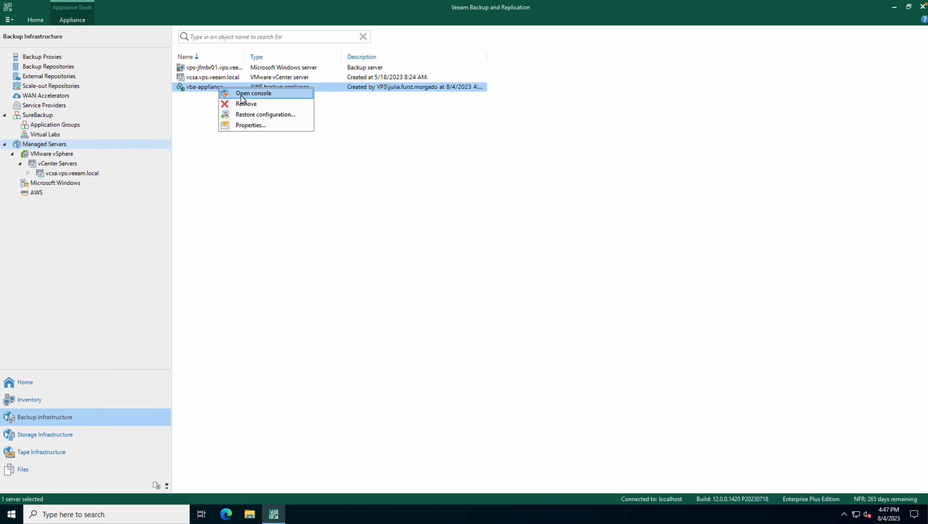
{"action": "left_click", "coordinate": [253, 93]}
{"action": "left_click", "coordinate": [342, 251]}
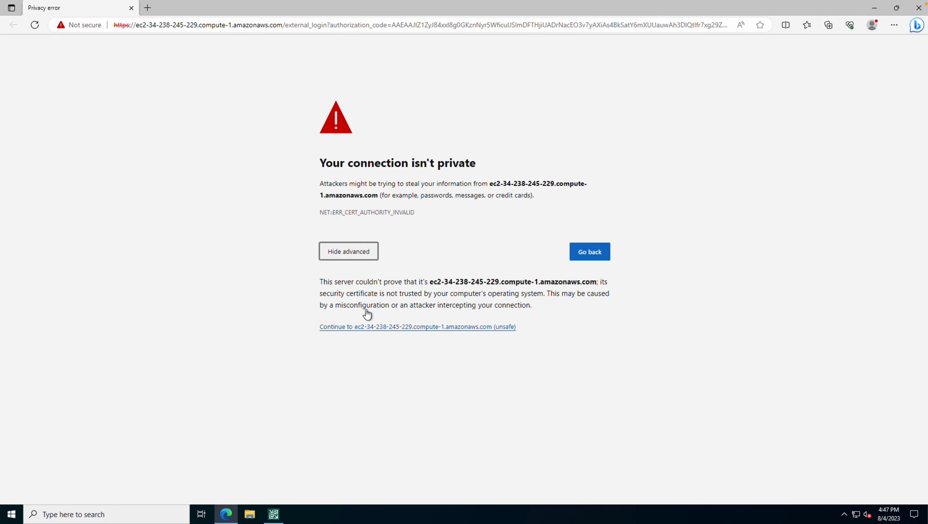
{"action": "left_click", "coordinate": [446, 325]}
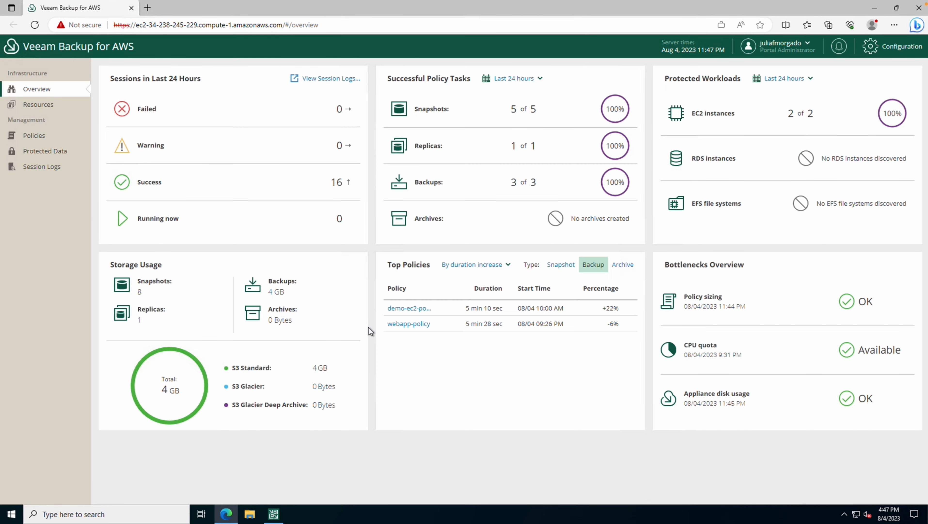
View the license information in the Veeam Backup for AWS appliance's configuration
{"action": "left_click", "coordinate": [894, 46]}
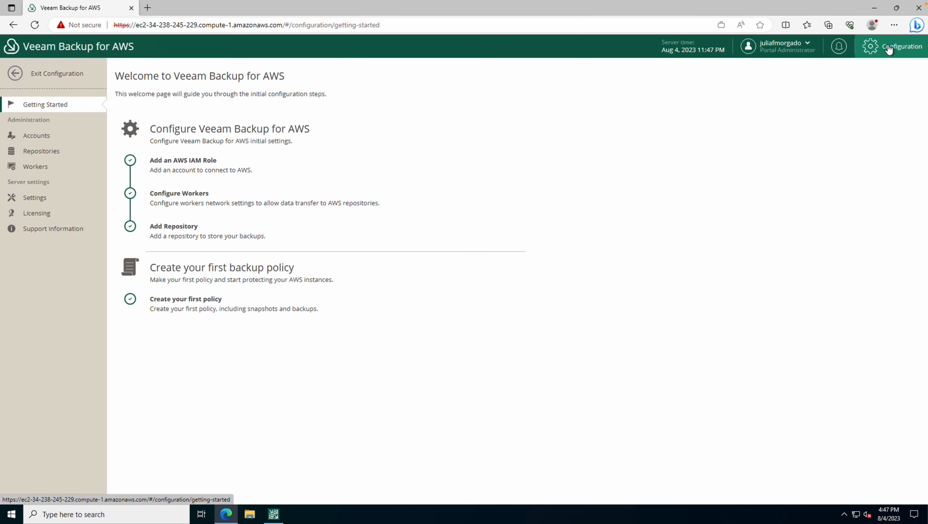
{"action": "left_click", "coordinate": [58, 216]}
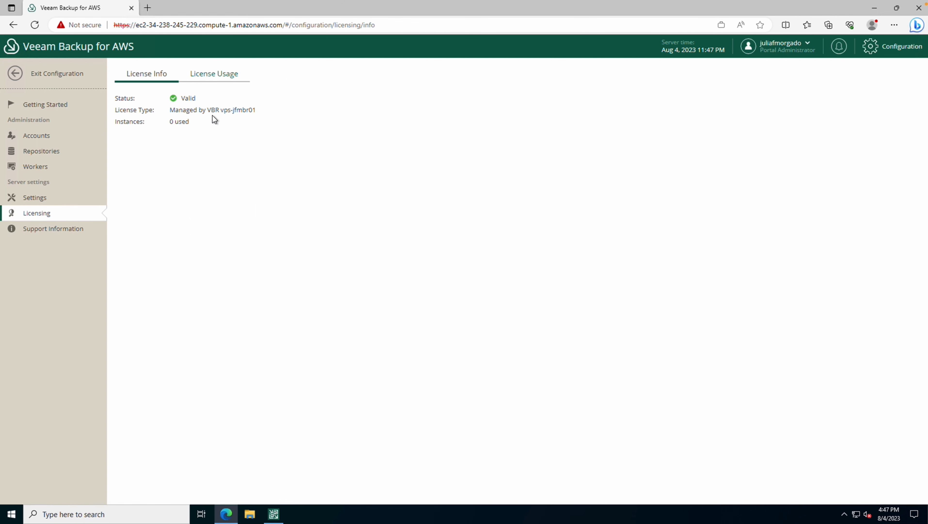